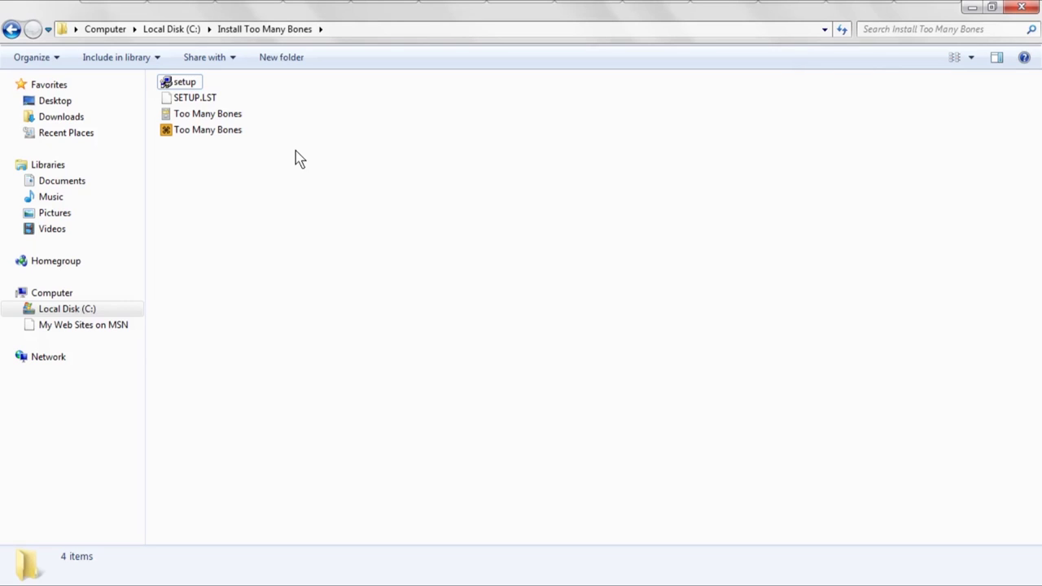
- Launch the setup program from the Install Too Many Bones folder and proceed past its welcome message
click(186, 85)
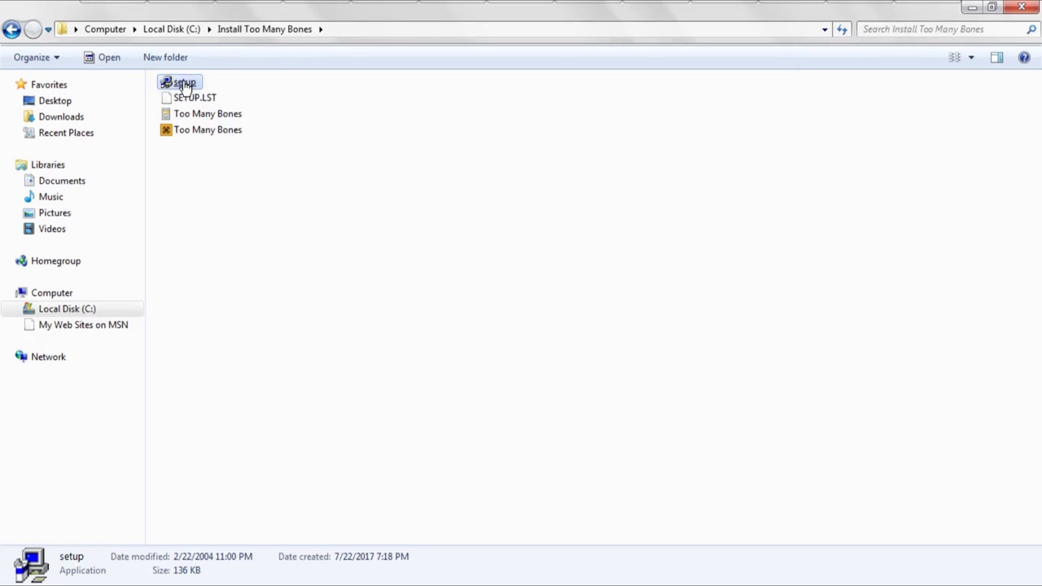
double_click(186, 85)
double_click(179, 84)
double_click(184, 85)
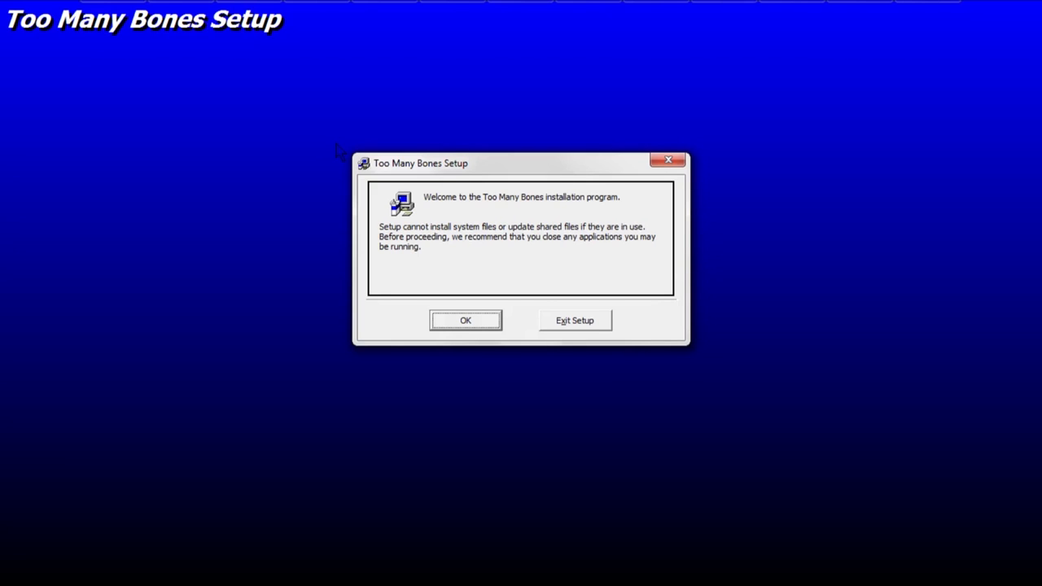
click(496, 317)
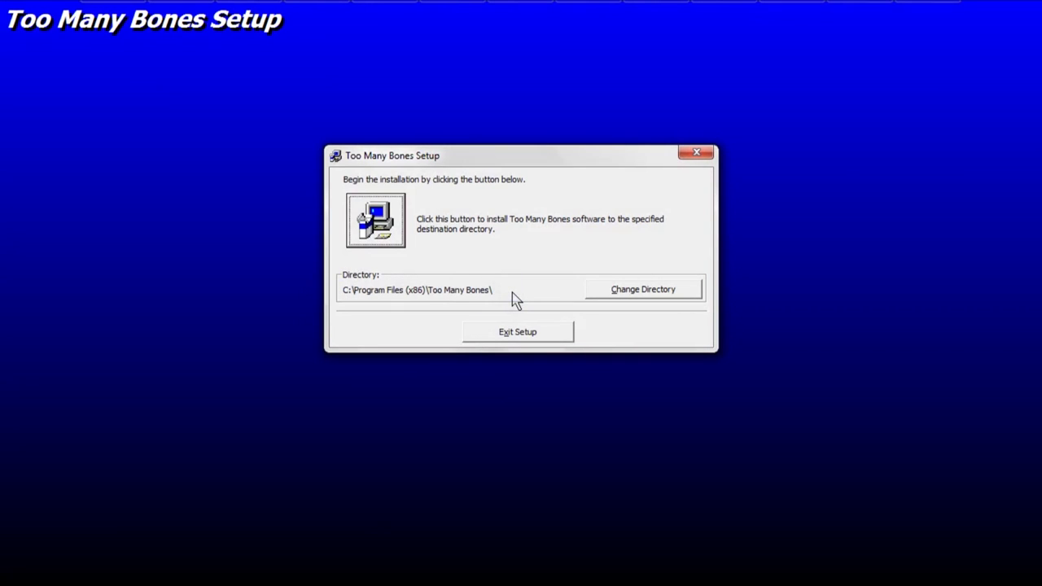
- Install Too Many Bones to the default directory C:\Program Files (x86)\Too Many Bones\ and close the installer
mouse_move(513, 293)
mouse_down()
mouse_move(351, 293)
mouse_move(470, 294)
mouse_move(354, 298)
mouse_move(421, 303)
mouse_up()
click(481, 298)
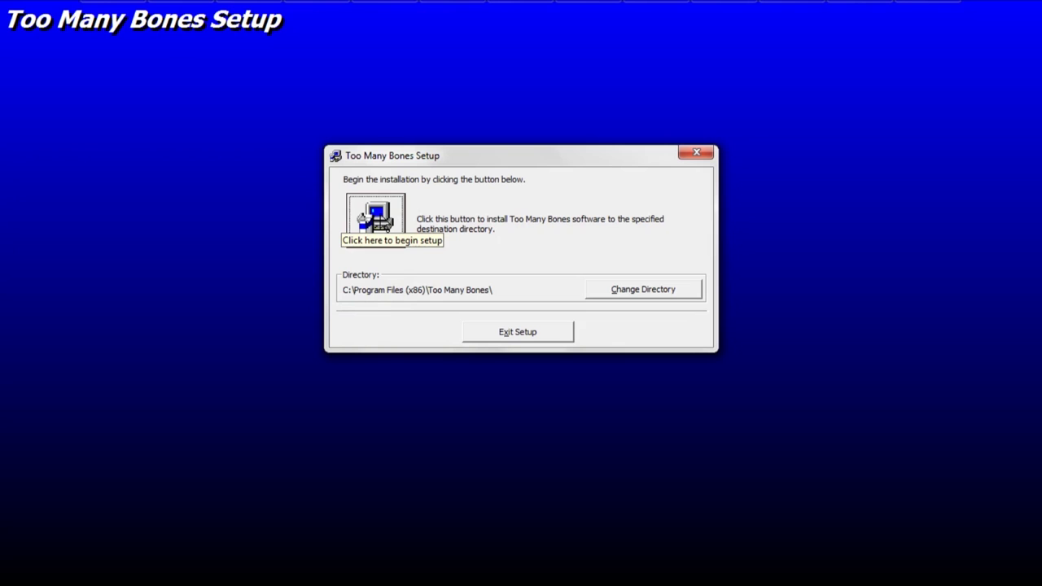
click(383, 224)
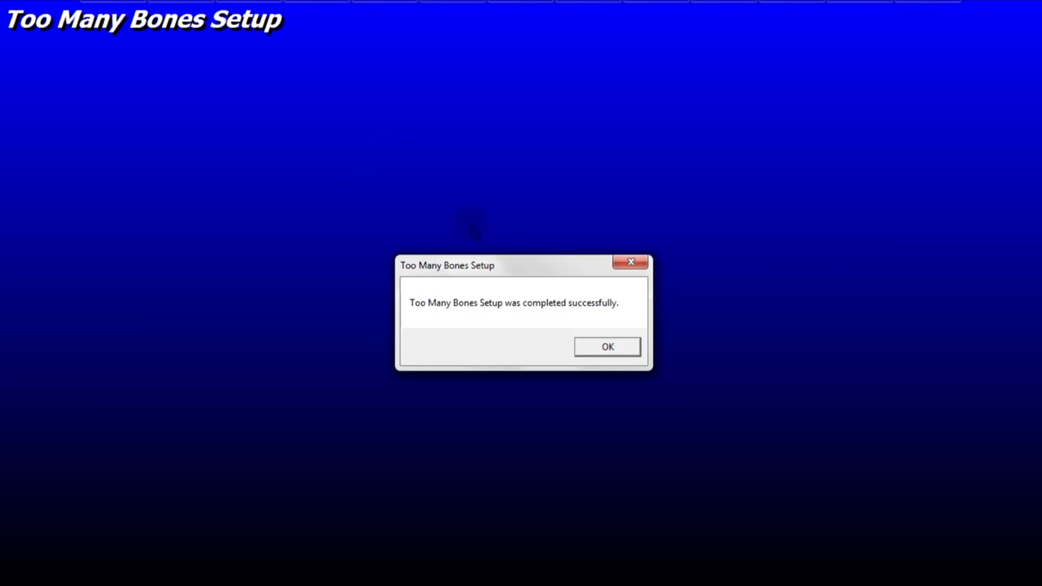
click(616, 352)
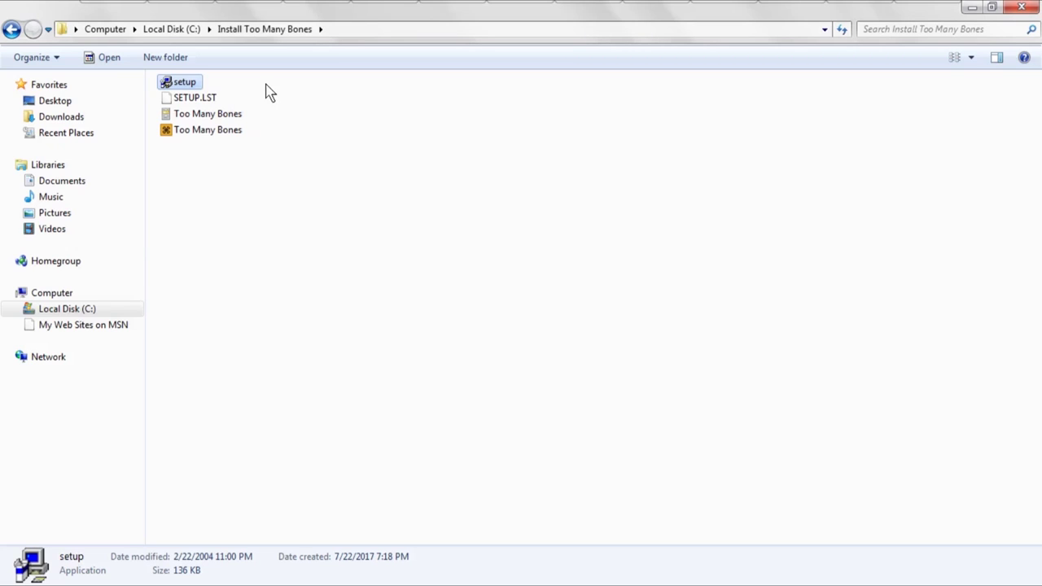
- Copy the newer Too Many Bones application file from the Install Too Many Bones folder
click(225, 143)
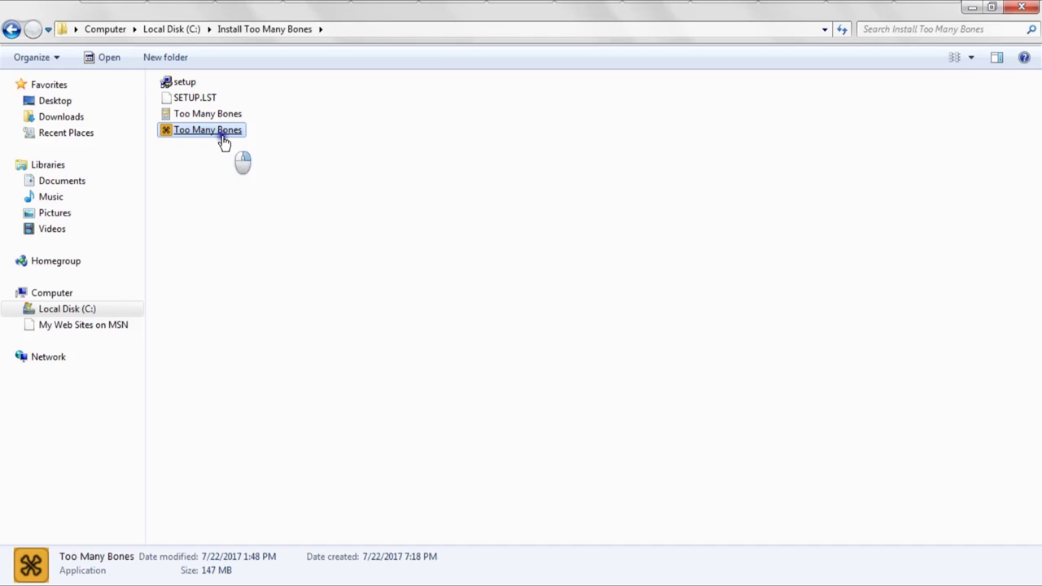
right_click(223, 137)
click(184, 166)
click(184, 166)
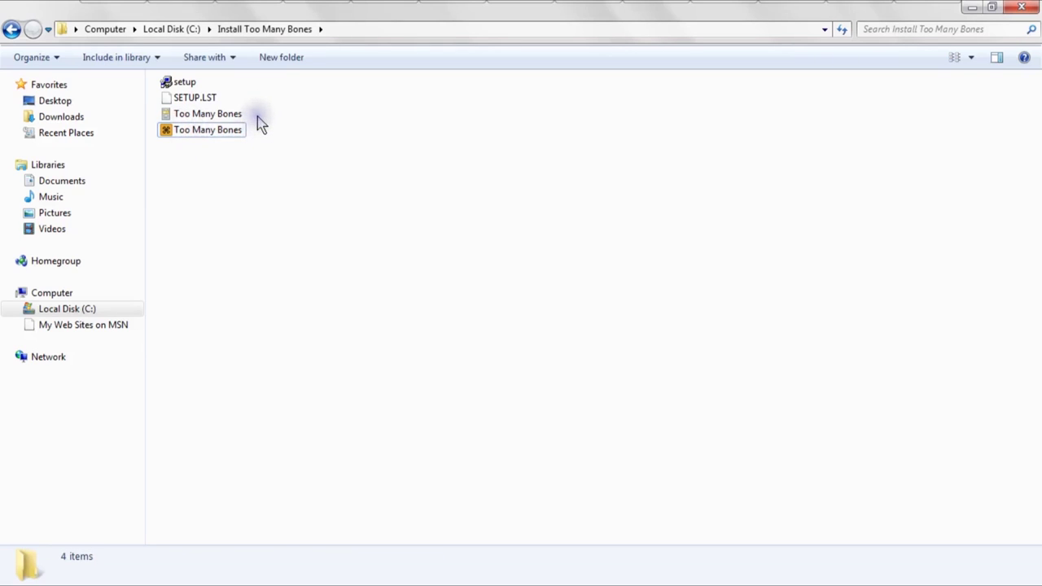
click(207, 136)
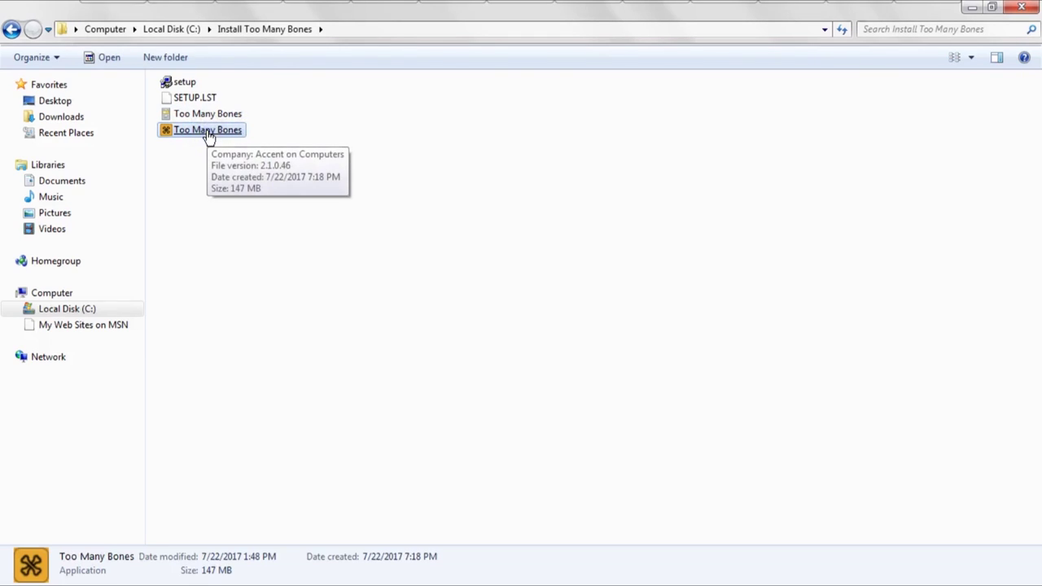
double_click(198, 133)
right_click(208, 137)
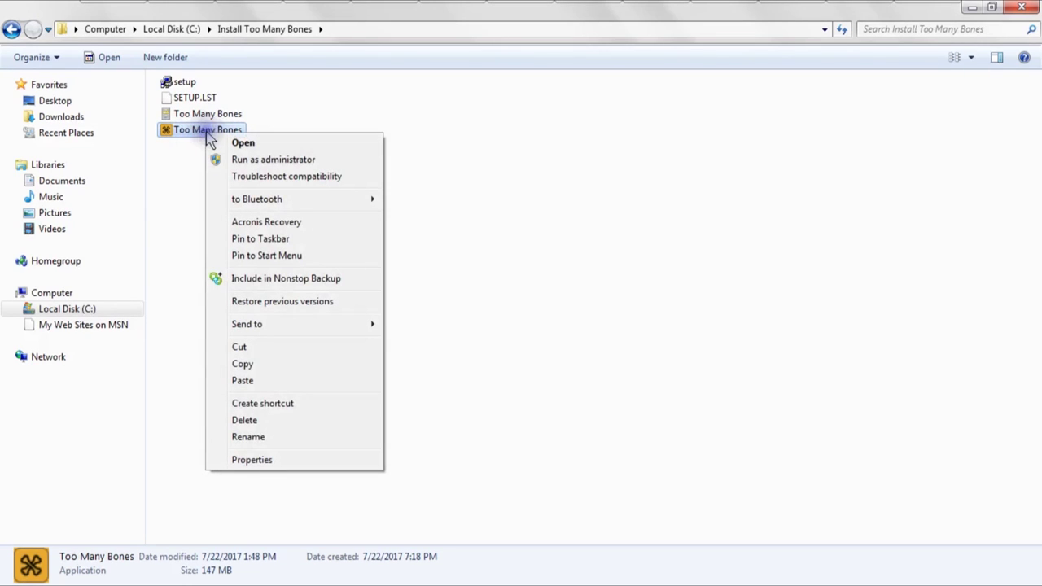
click(249, 365)
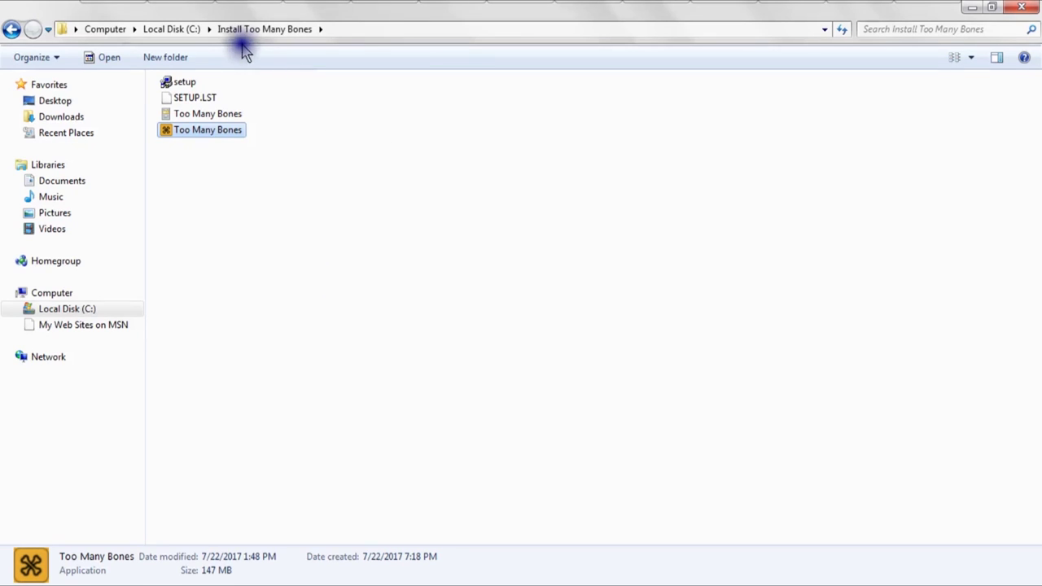
- Go to the installed program's folder, C:\Program Files (x86)\Too Many Bones
click(192, 36)
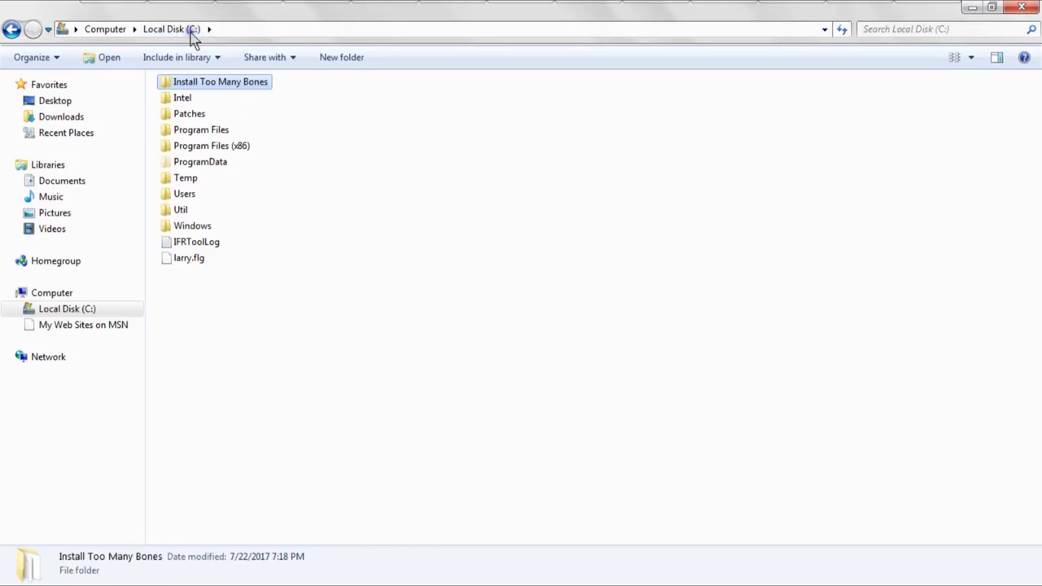
double_click(204, 148)
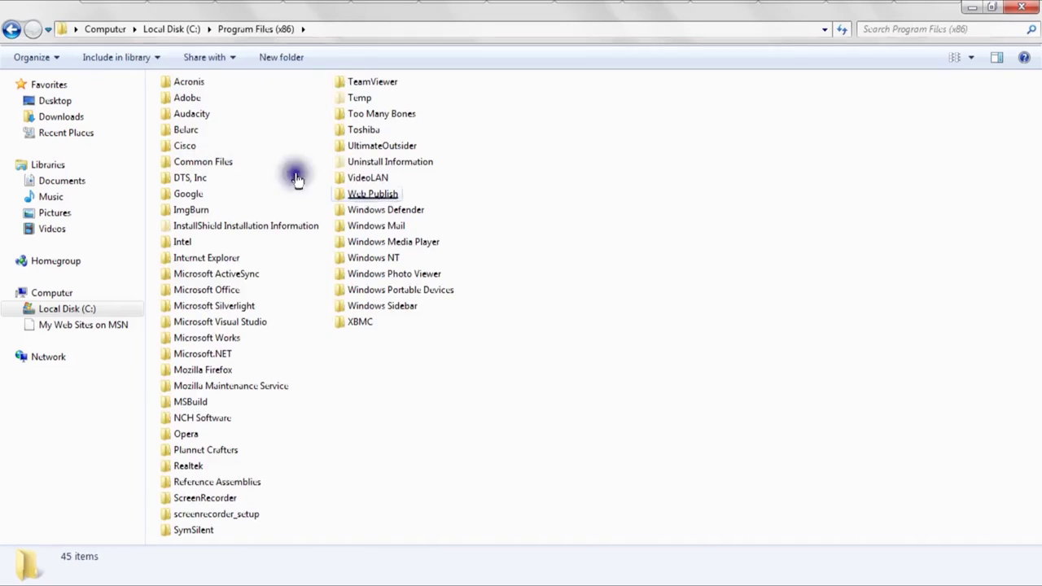
click(368, 193)
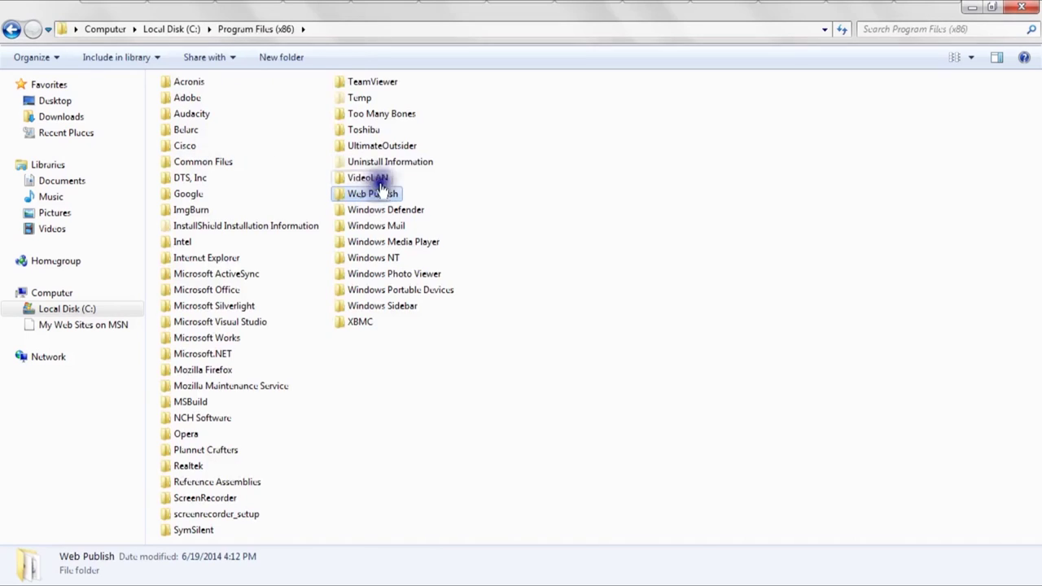
double_click(400, 115)
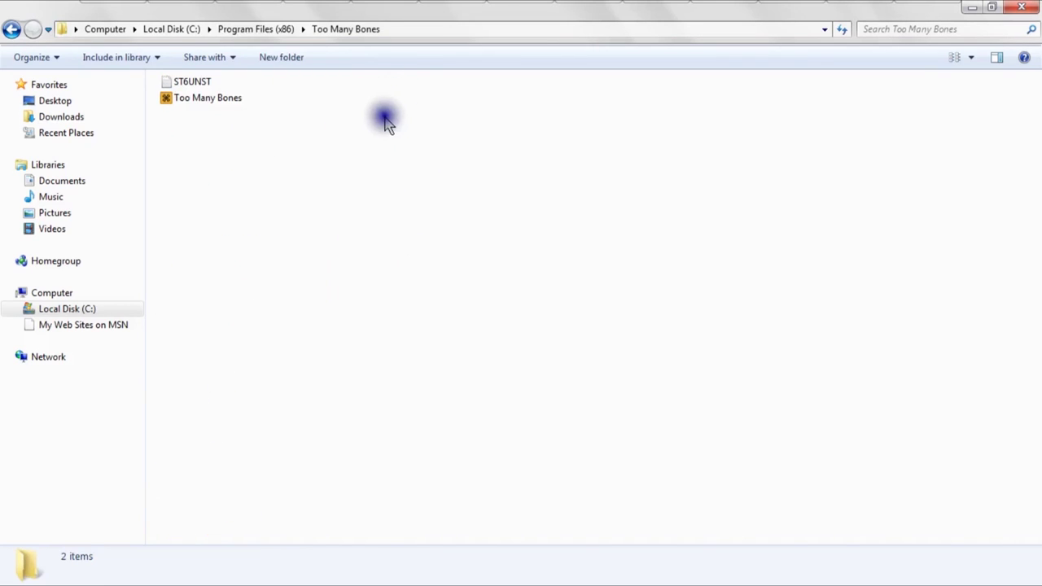
- Paste the copied application into the Too Many Bones program folder, replacing the existing Too Many Bones.exe
click(346, 151)
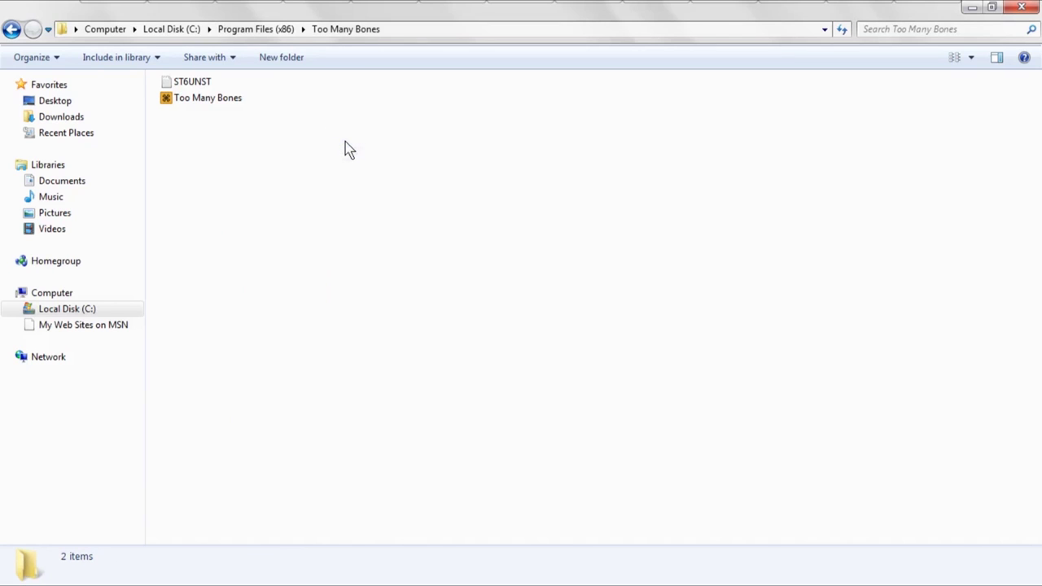
right_click(346, 149)
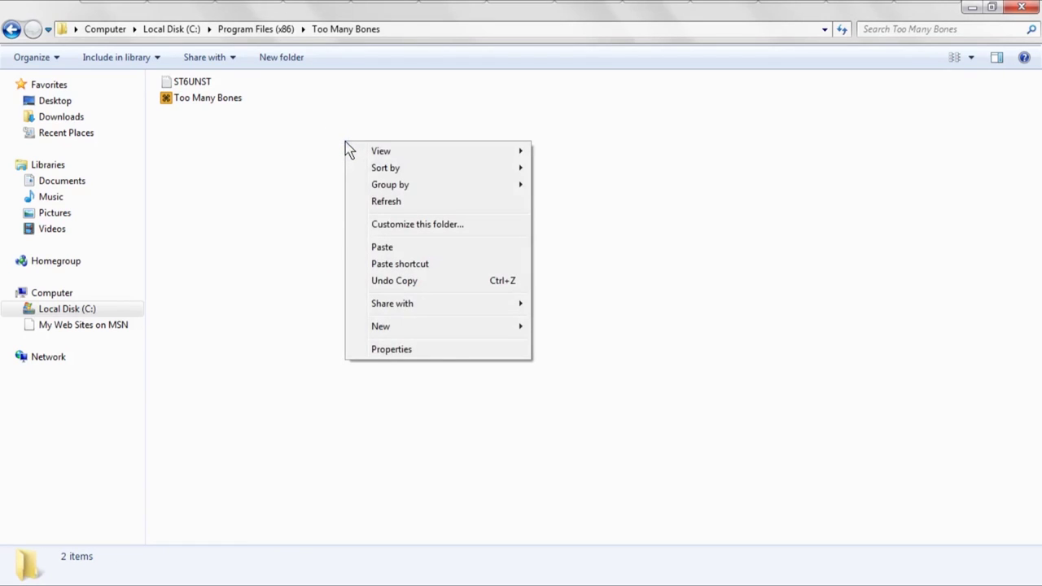
click(382, 247)
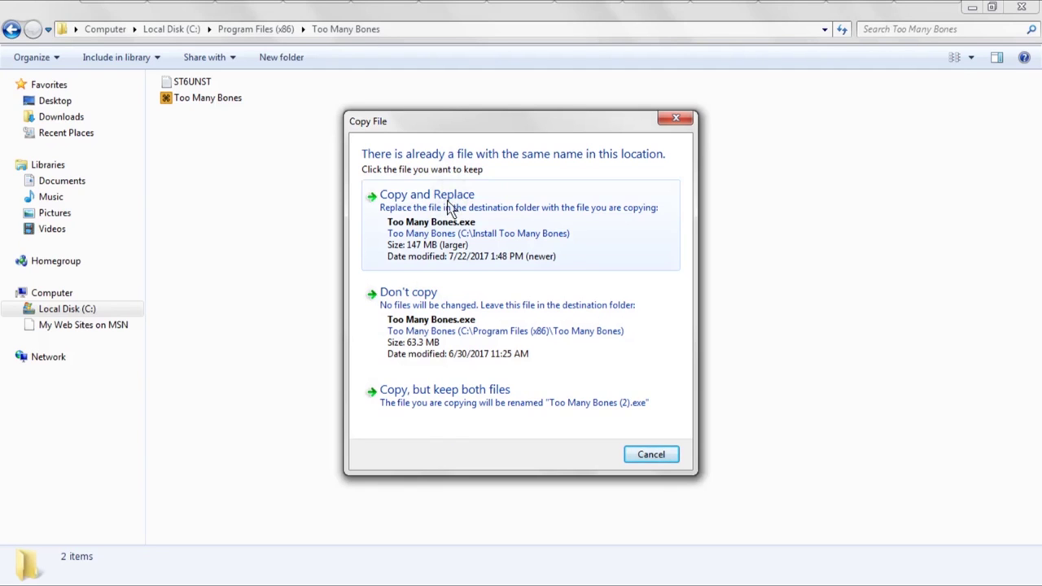
click(448, 206)
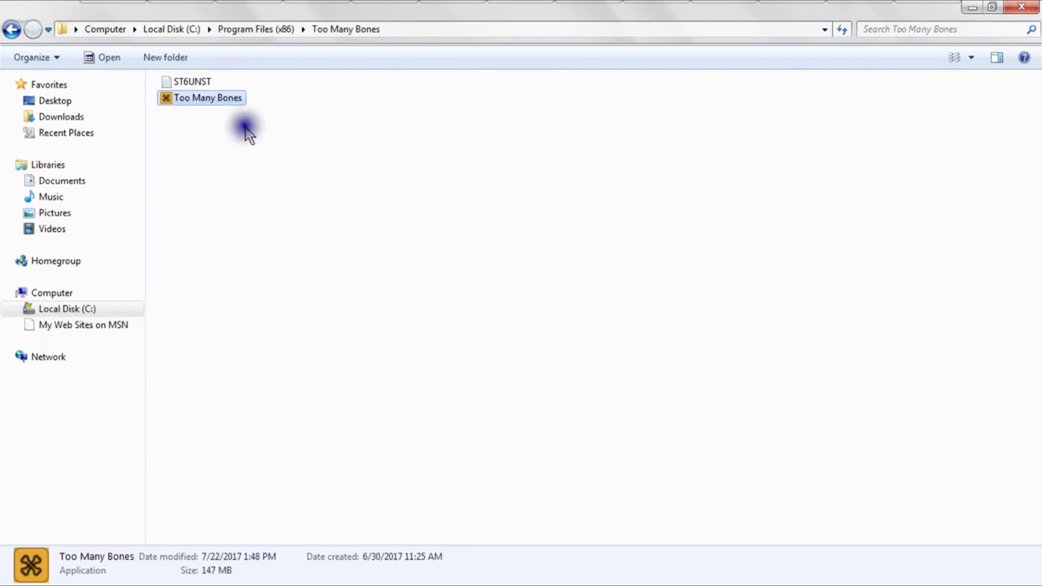
- Run the updated Too Many Bones application to check its version, and quit it from the game setup window
mouse_move(212, 109)
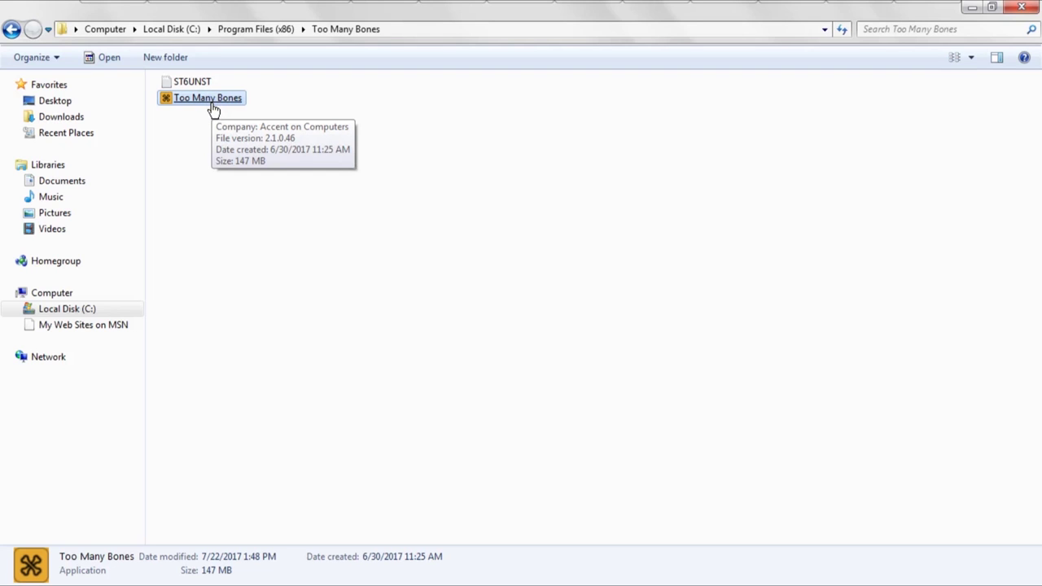
double_click(210, 99)
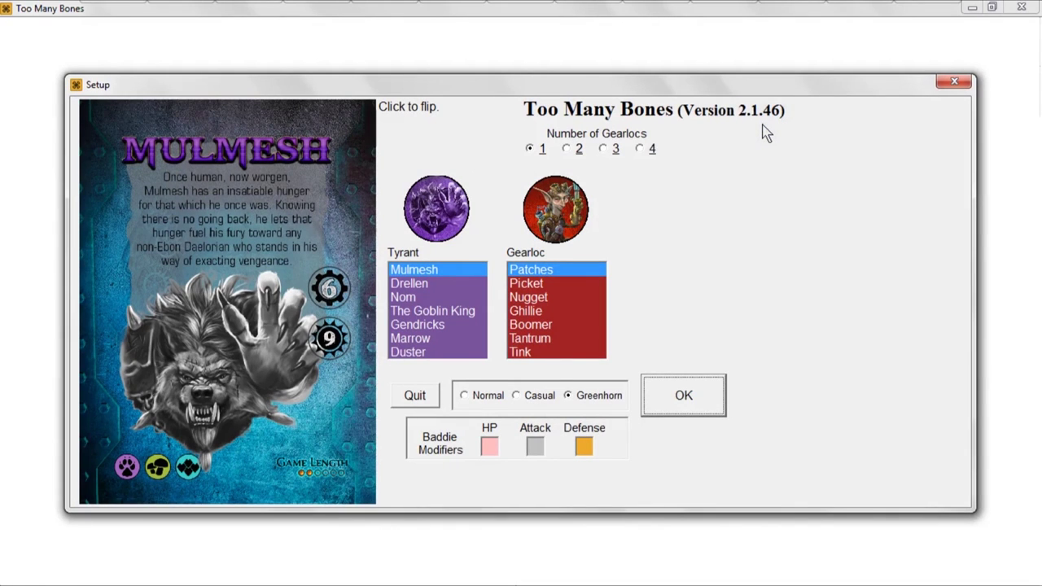
click(421, 393)
click(421, 395)
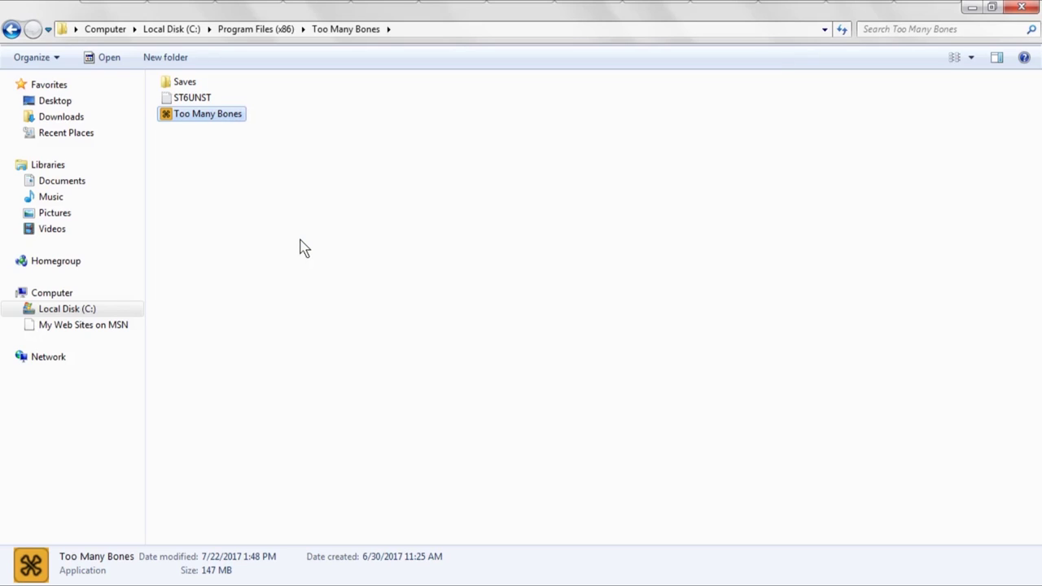
- Create a shortcut to the Too Many Bones application by copying it and pasting it as a shortcut in the same folder
click(302, 248)
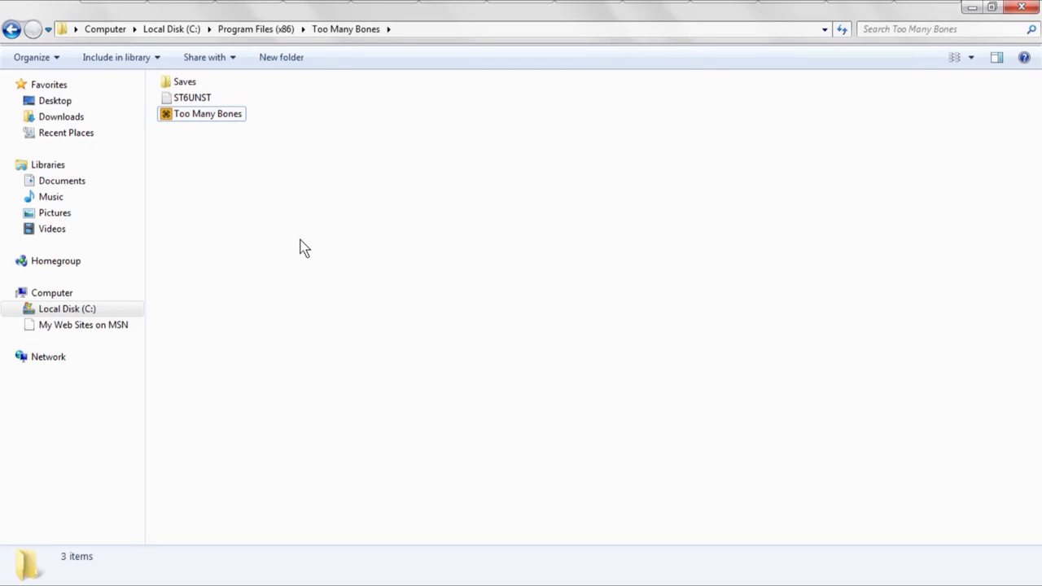
right_click(188, 119)
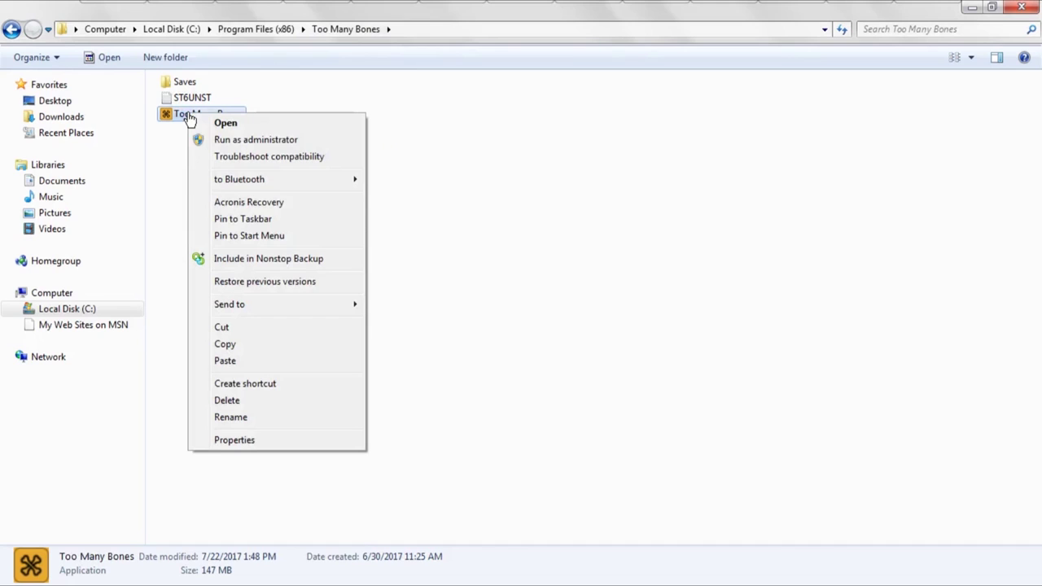
click(265, 346)
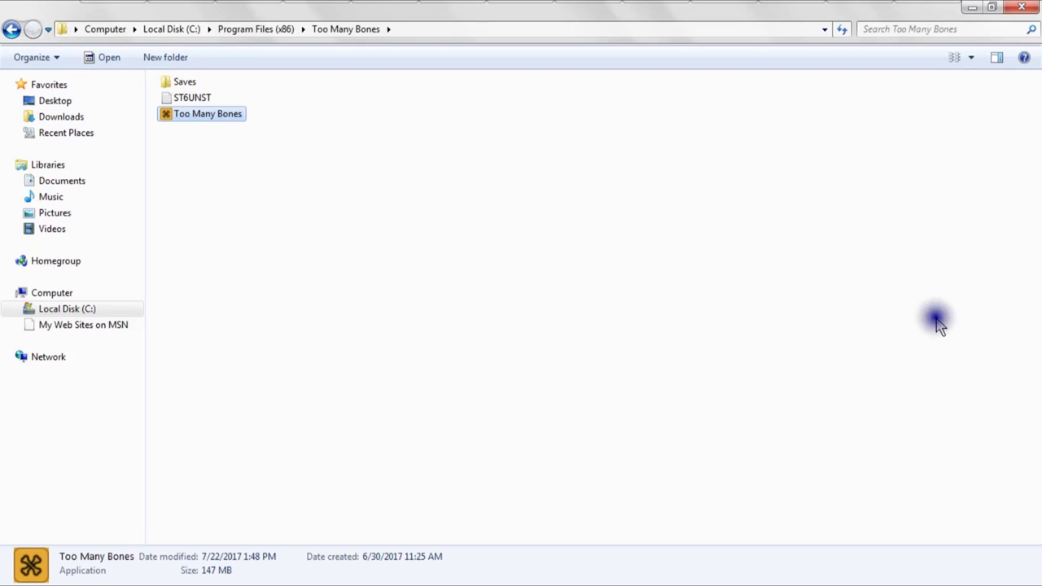
right_click(893, 198)
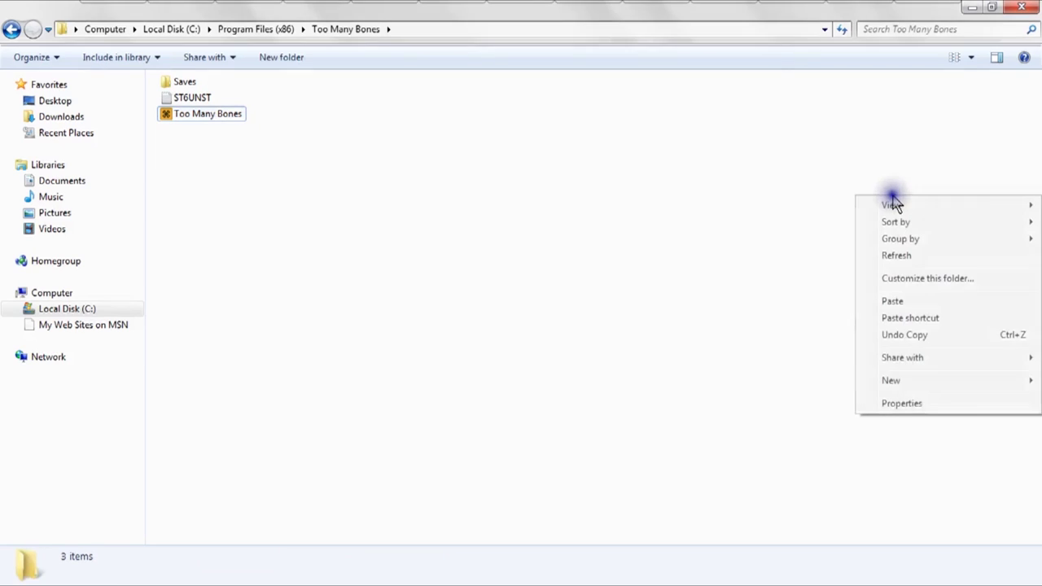
click(920, 324)
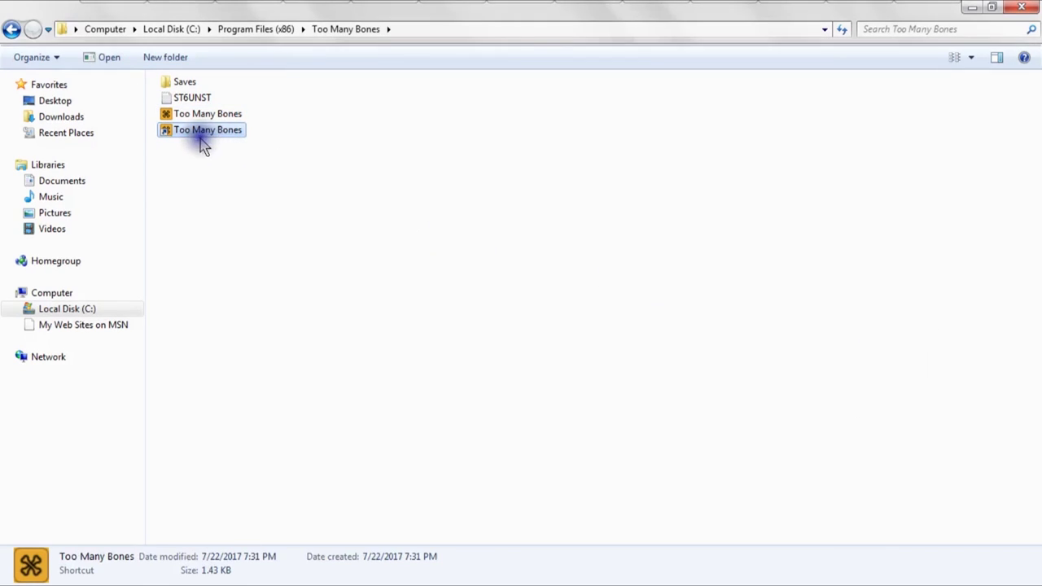
drag(198, 135, 545, 261)
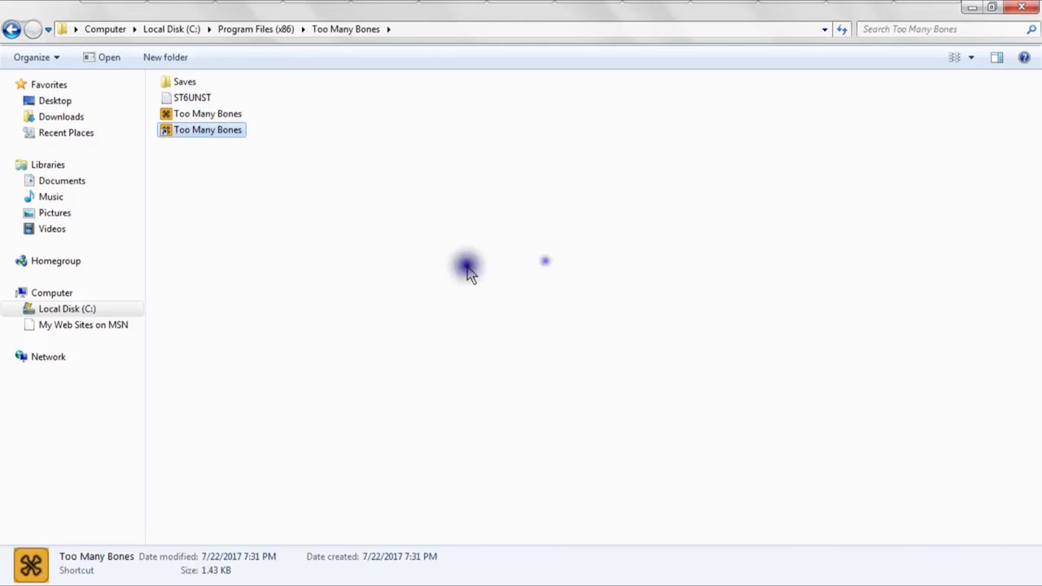
double_click(167, 142)
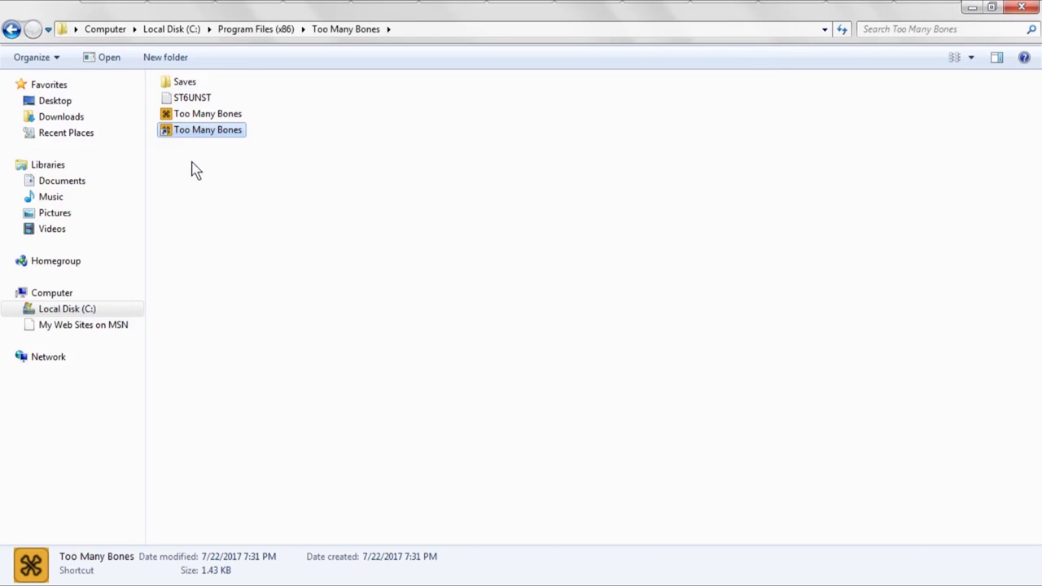
click(236, 115)
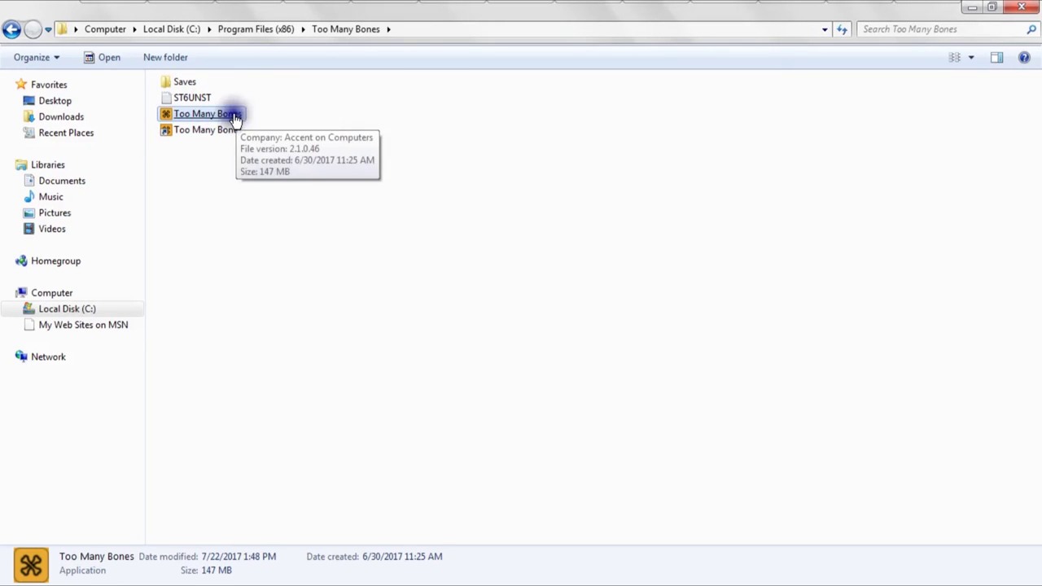